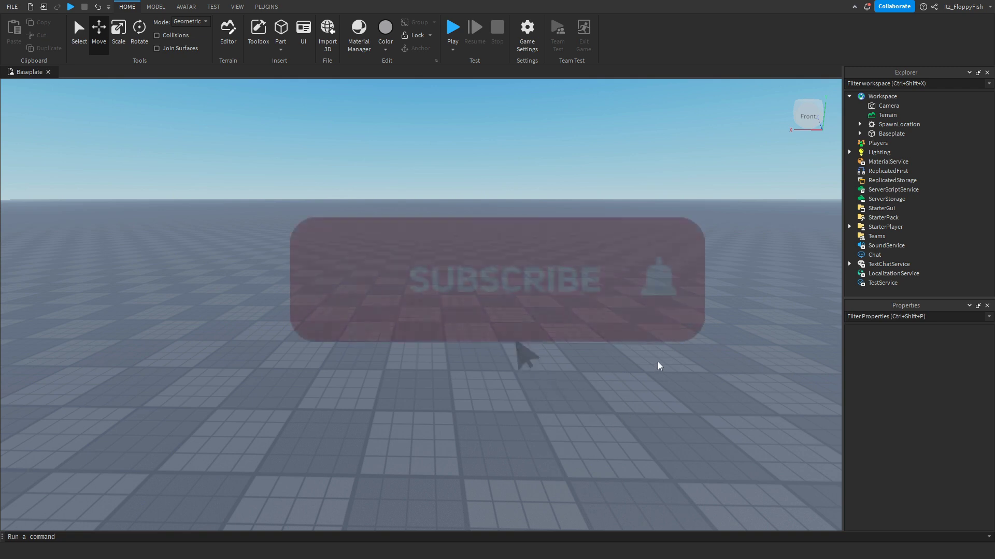
Step: Insert a new grey block part into the workspace
{"action": "left_click", "coordinate": [237, 6]}
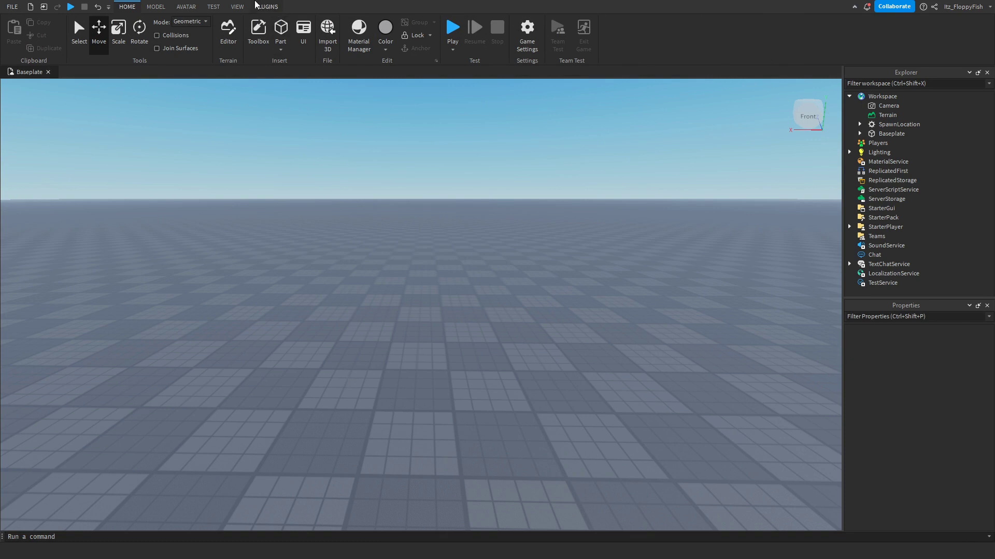
{"action": "left_click", "coordinate": [238, 6]}
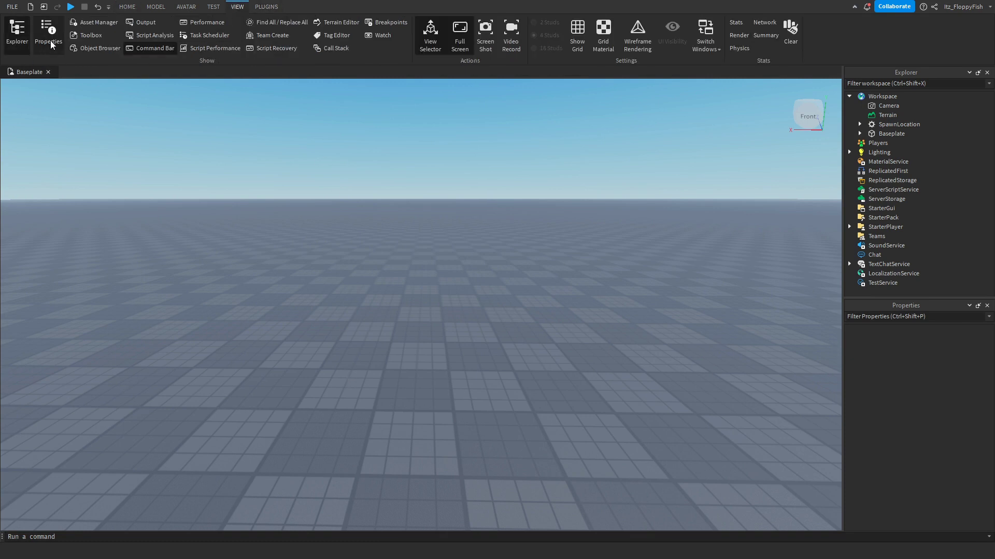
{"action": "left_click", "coordinate": [128, 7]}
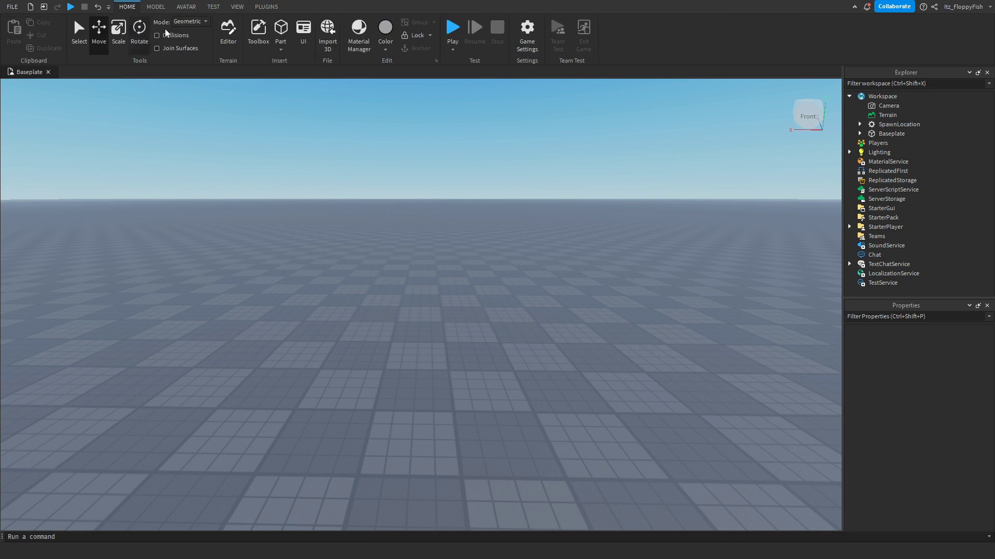
{"action": "left_click", "coordinate": [281, 31]}
Step: Scale the part wider and taller into a 7.8 × 8.2 × 2 wall, then reselect it
{"action": "left_click", "coordinate": [127, 39]}
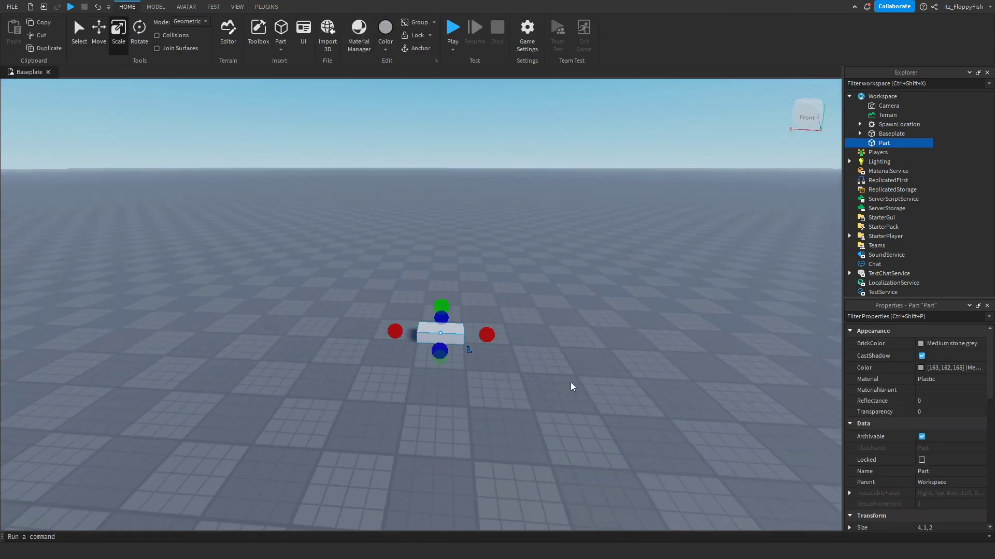
{"action": "left_click_drag", "start_coordinate": [487, 335], "coordinate": [500, 334]}
{"action": "left_click_drag", "start_coordinate": [441, 305], "coordinate": [445, 220]}
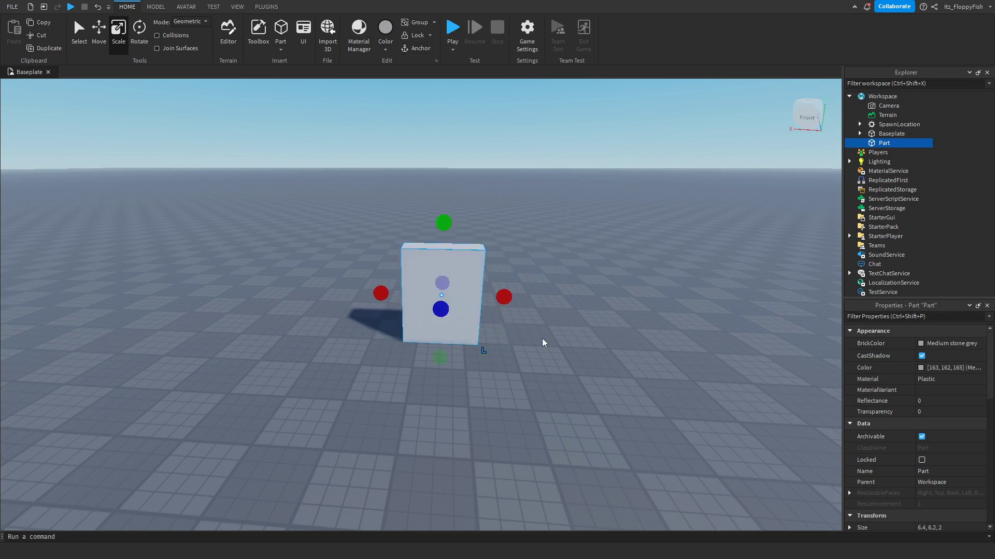
{"action": "scroll", "coordinate": [502, 347], "scroll_direction": "up", "scroll_amount": 2}
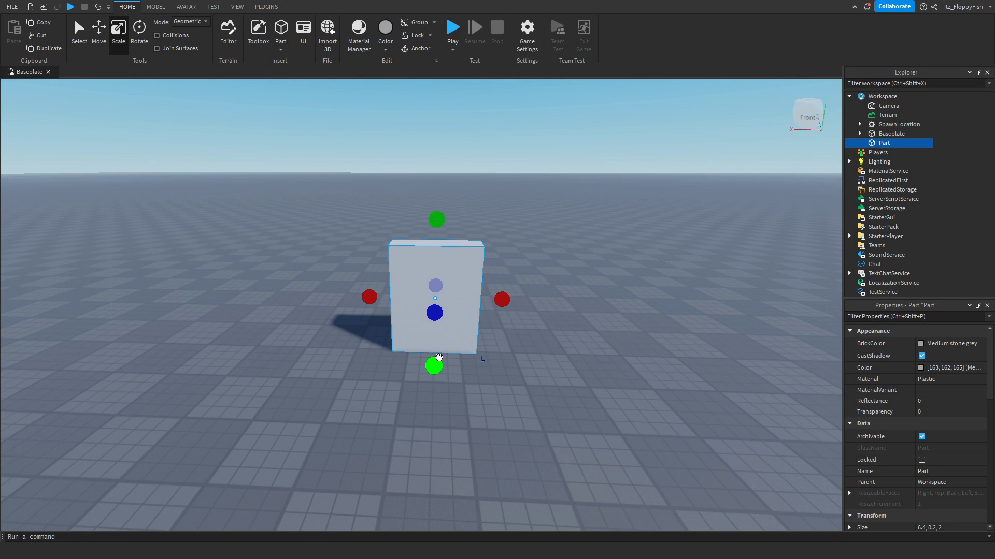
{"action": "scroll", "coordinate": [492, 331], "scroll_direction": "up", "scroll_amount": 2}
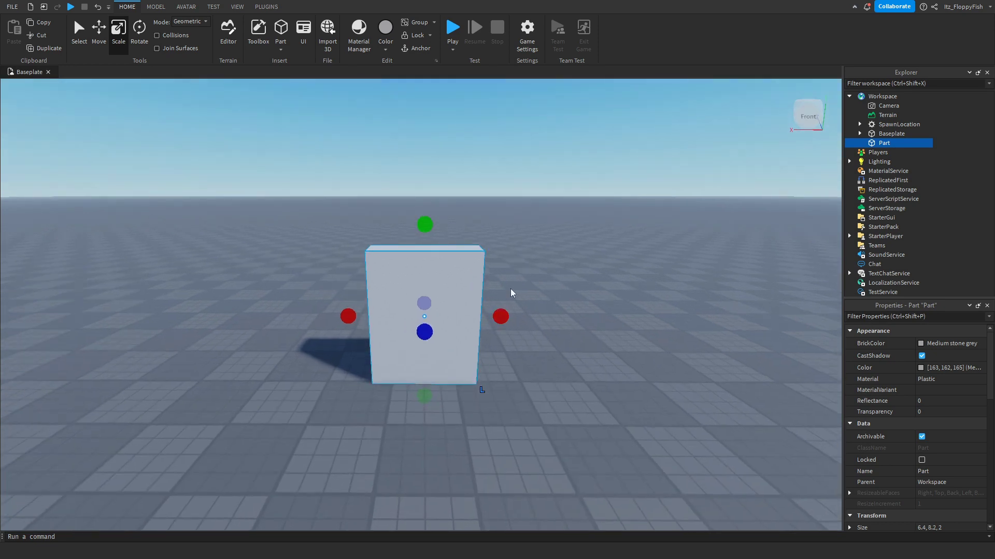
{"action": "left_click_drag", "start_coordinate": [500, 316], "coordinate": [514, 315]}
{"action": "left_click", "coordinate": [465, 469]}
{"action": "left_click", "coordinate": [455, 310]}
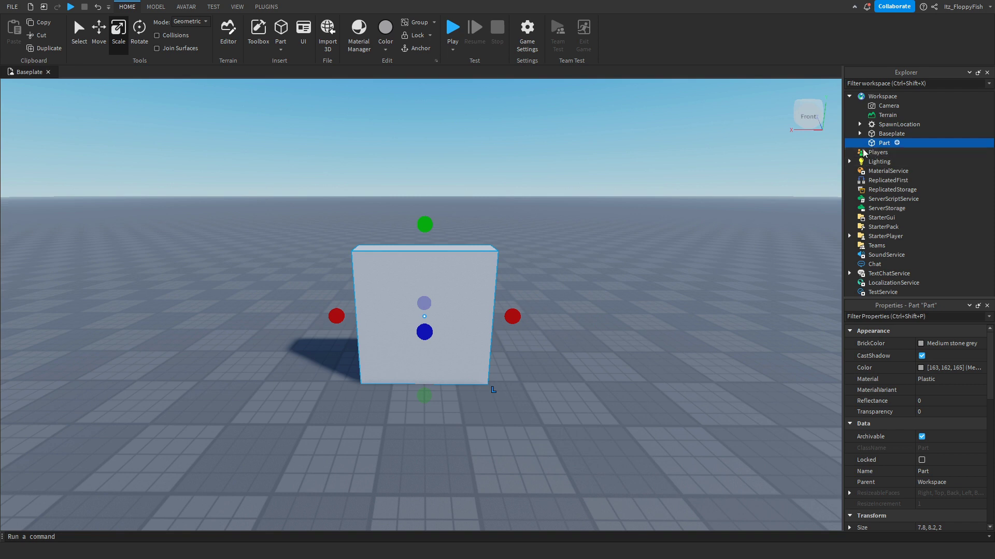
Step: Add a Script inside the part and replace its placeholder print line with the pasted door script
{"action": "mouse_move", "coordinate": [886, 143]}
{"action": "left_click", "coordinate": [898, 145]}
{"action": "left_click", "coordinate": [886, 178]}
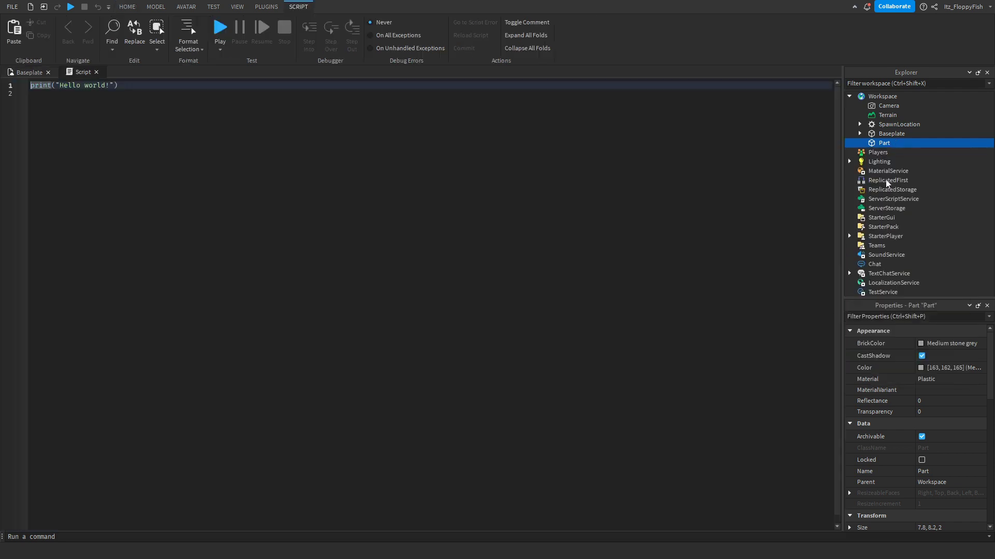
{"action": "key", "text": "ctrl+a"}
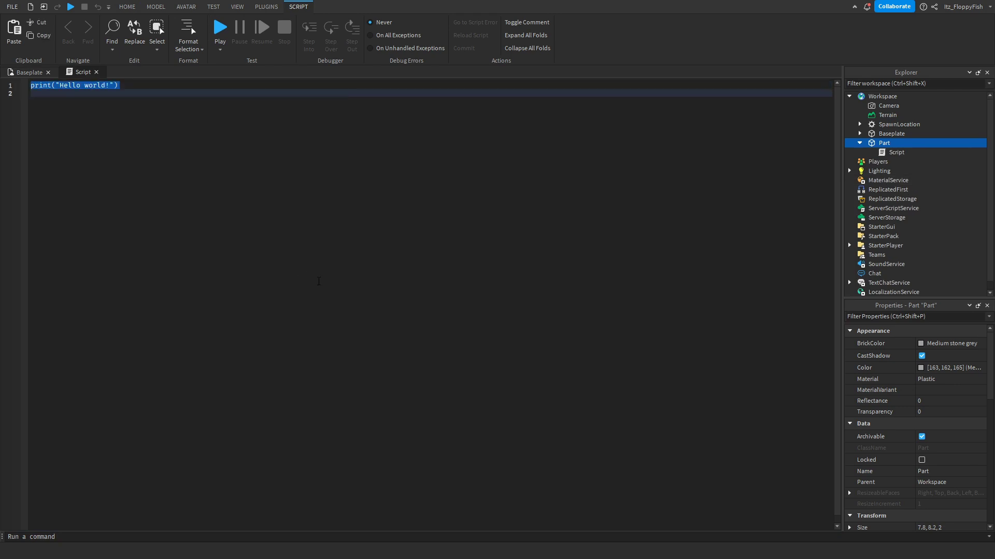
{"action": "key", "text": "BackSpace"}
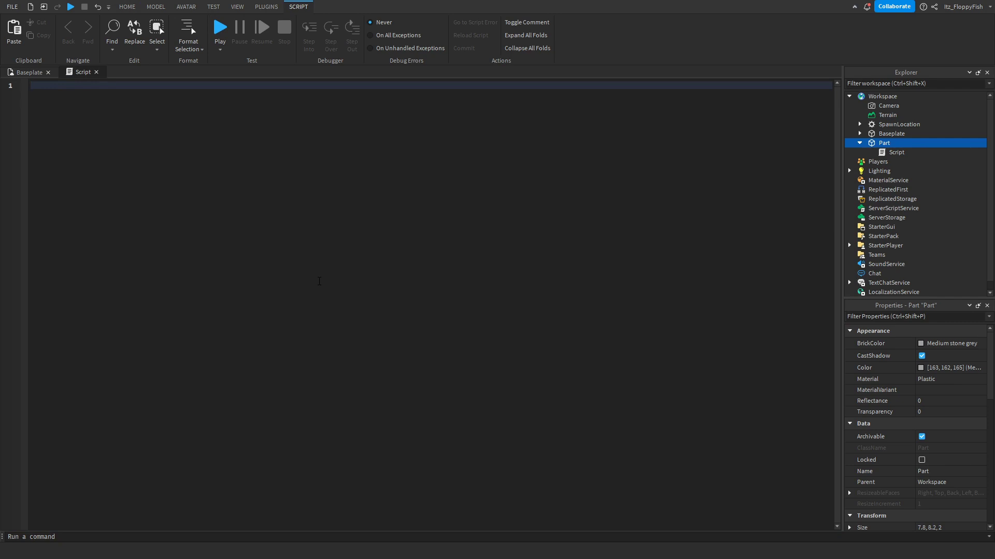
{"action": "type", "text": "local door = script.Parent local keyword = \"open\"  game.Players.PlayerAdded:Connect(function(player)     player.Chatted:Connect(function(message)         if string.lower(message) == keyword then             door.Transparency = 1             door.CanCollide = false             wait(2)             door.Transparency = 0             door.CanCollide = true         else             door.CanCollide = false         end     end) end)"}
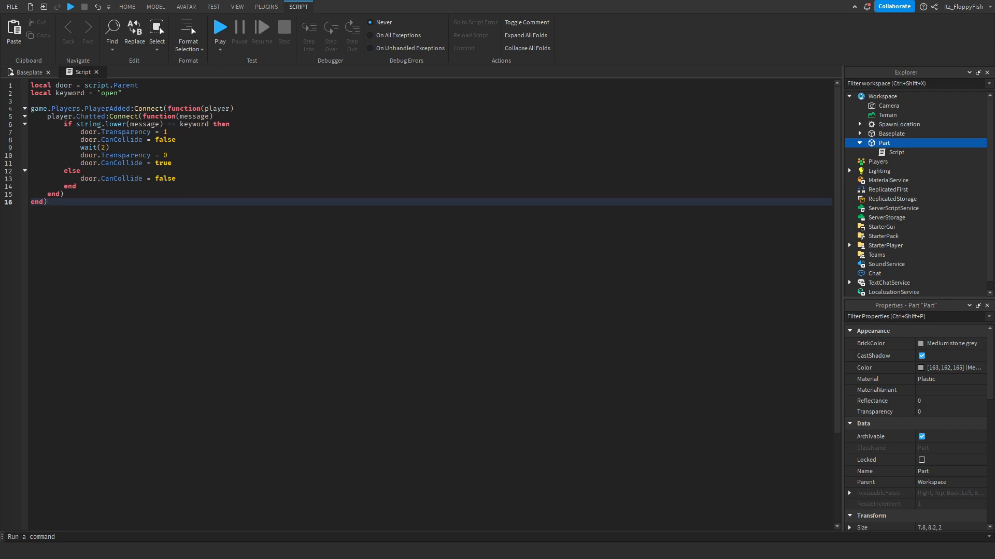
{"action": "left_click", "coordinate": [171, 94]}
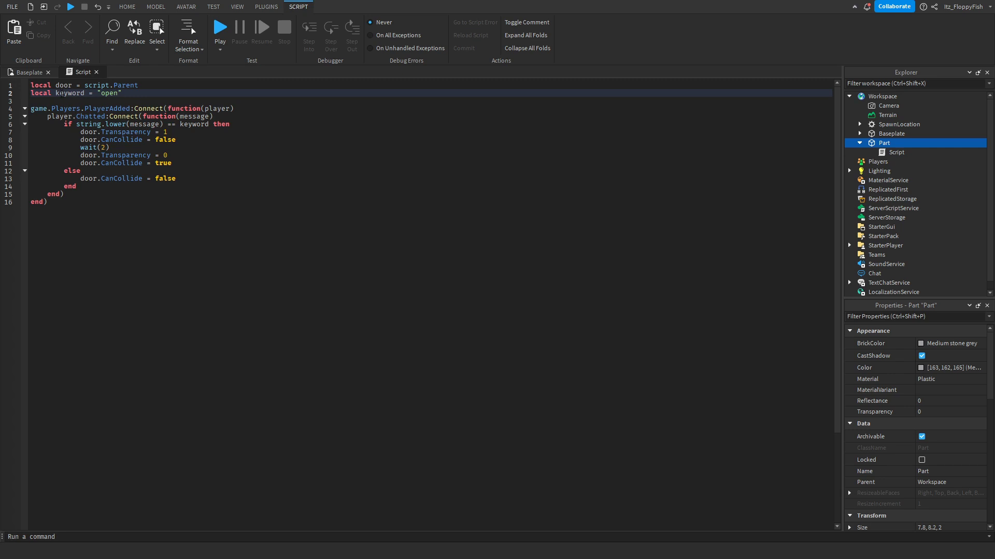
{"action": "key", "text": "BackSpace"}
{"action": "key", "text": "BackSpace"}
{"action": "key", "text": "BackSpace"}
{"action": "key", "text": "BackSpace"}
{"action": "type", "text": "open"}
{"action": "type", "text": "rety"}
{"action": "type", "text": "door"}
{"action": "key", "text": "BackSpace"}
{"action": "key", "text": "BackSpace"}
{"action": "key", "text": "BackSpace"}
{"action": "key", "text": "BackSpace"}
{"action": "key", "text": "BackSpace"}
{"action": "key", "text": "BackSpace"}
{"action": "type", "text": "open"}
{"action": "left_click", "coordinate": [123, 148]}
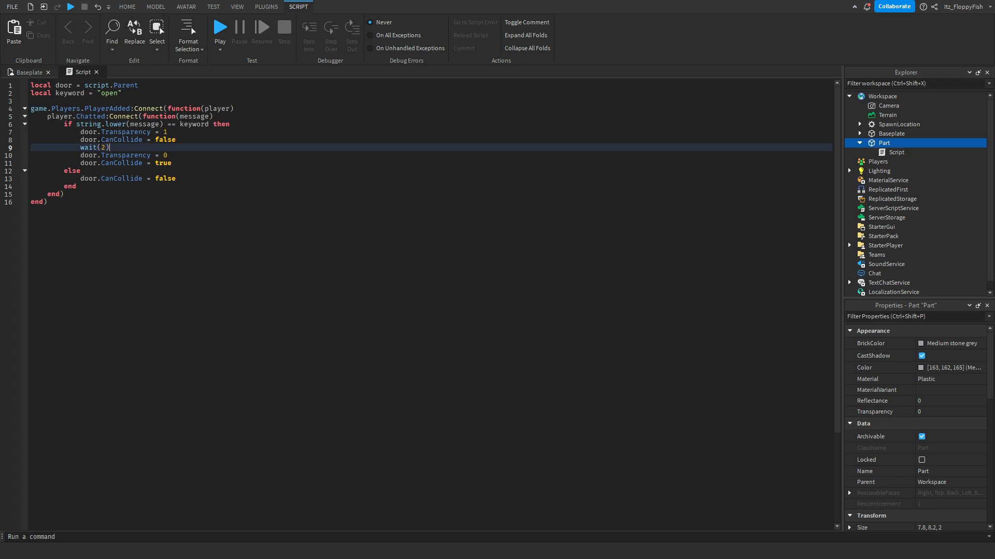
{"action": "key", "text": "Left"}
{"action": "key", "text": "Down"}
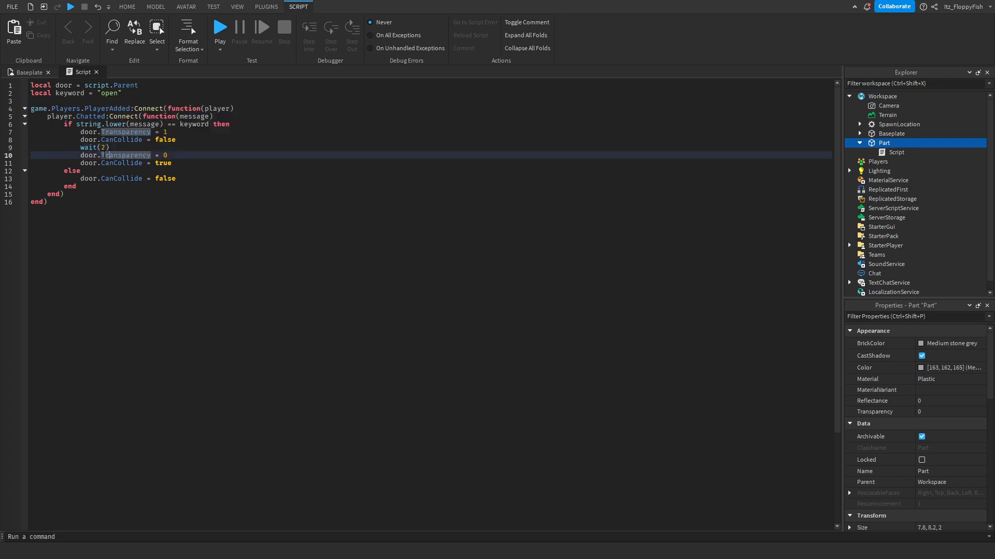
{"action": "key", "text": "Left"}
{"action": "key", "text": "Left"}
{"action": "key", "text": "Left"}
{"action": "key", "text": "Right"}
{"action": "key", "text": "Right"}
{"action": "key", "text": "Right"}
{"action": "left_click", "coordinate": [116, 164]}
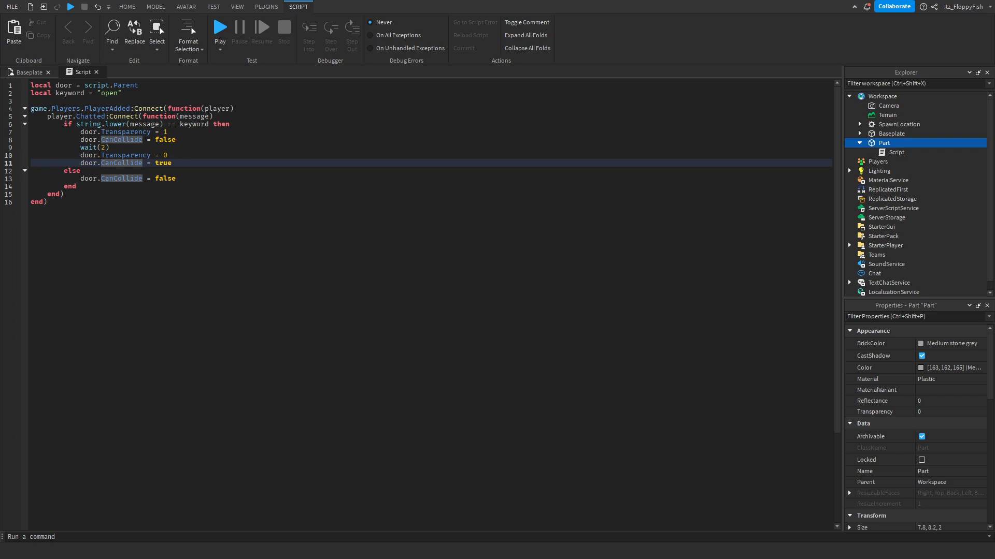
{"action": "left_click", "coordinate": [111, 178]}
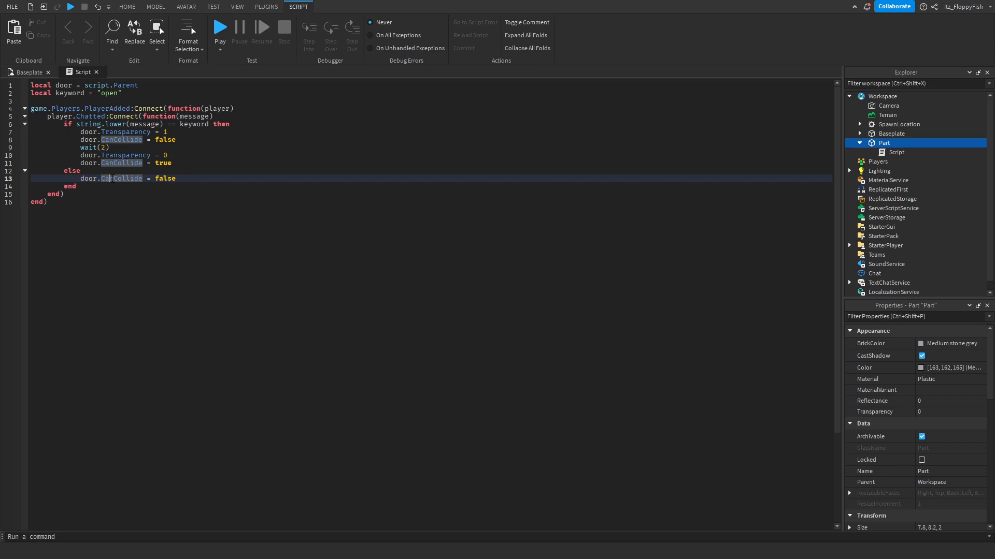
{"action": "left_click", "coordinate": [161, 178]}
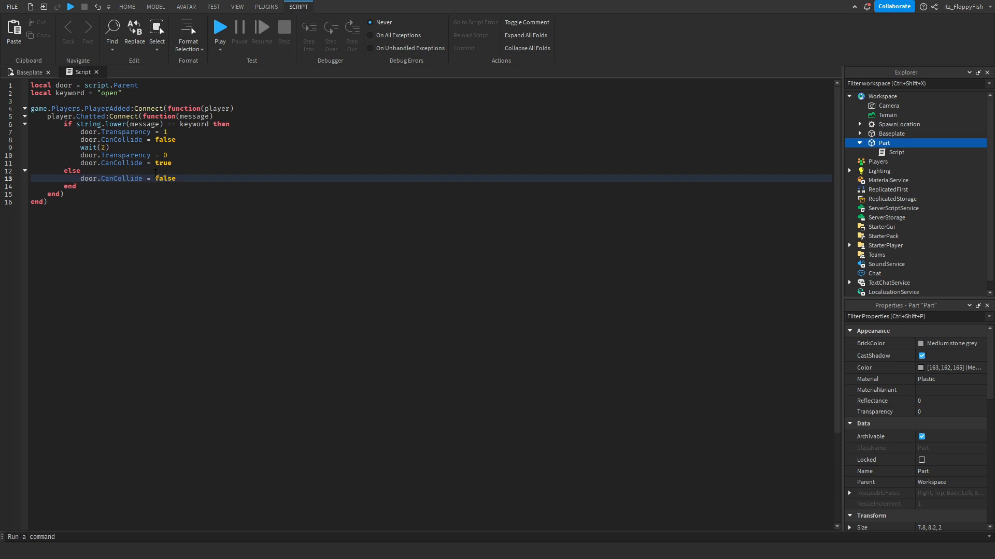
{"action": "left_click", "coordinate": [364, 432]}
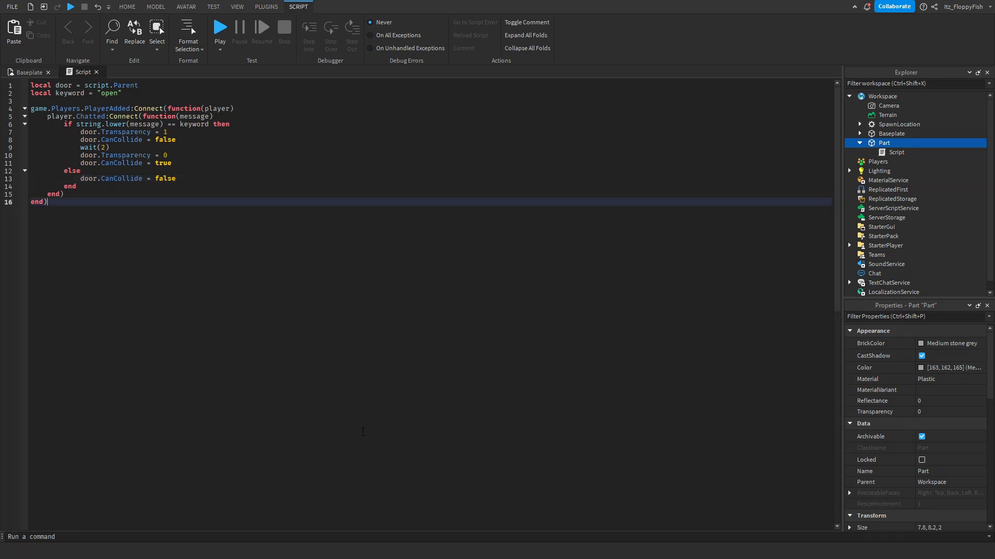
Step: Close the script editor and reselect the grey wall part in the 3D viewport
{"action": "left_click", "coordinate": [96, 72]}
{"action": "left_click", "coordinate": [368, 177]}
{"action": "left_click", "coordinate": [474, 337]}
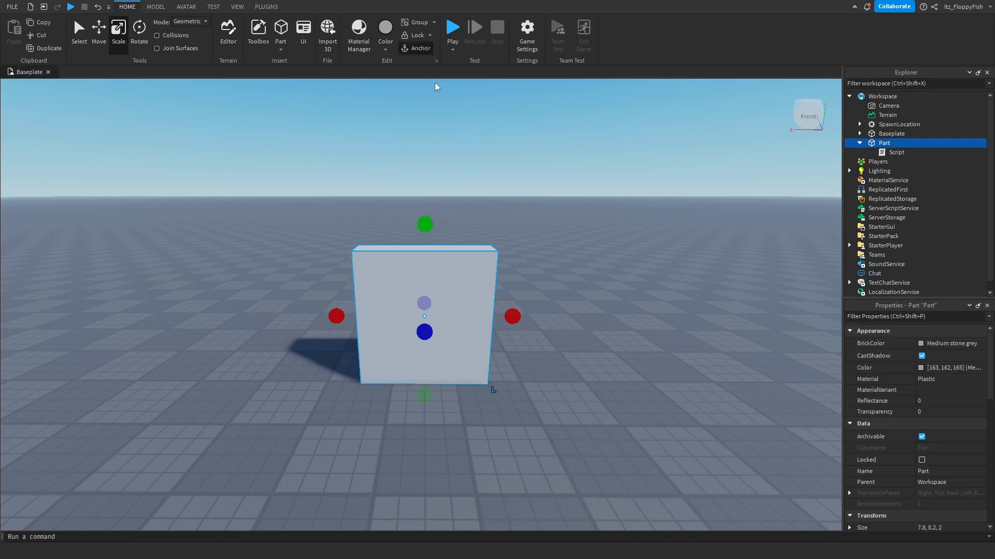
{"action": "left_click", "coordinate": [443, 103]}
{"action": "left_click", "coordinate": [451, 263]}
{"action": "left_click", "coordinate": [469, 195]}
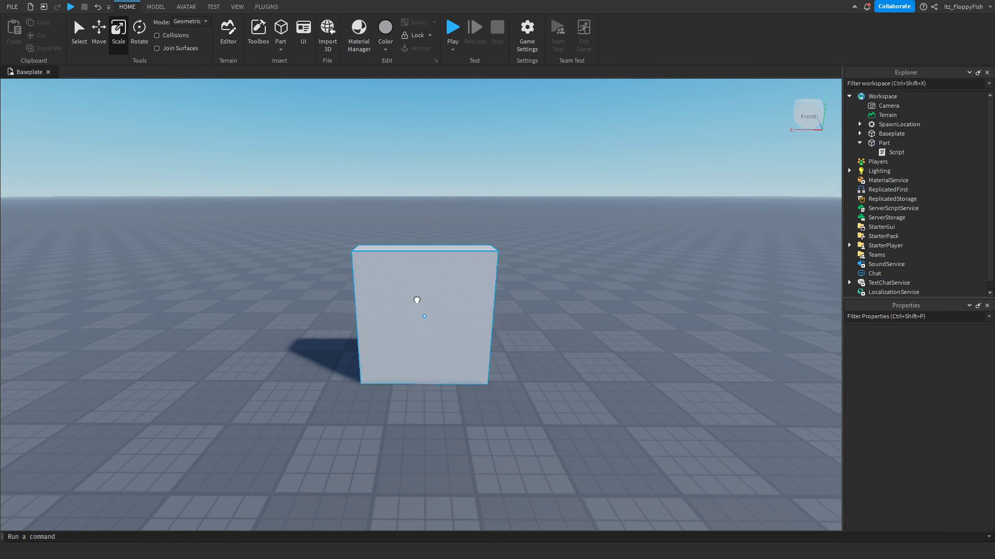
{"action": "left_click", "coordinate": [415, 297]}
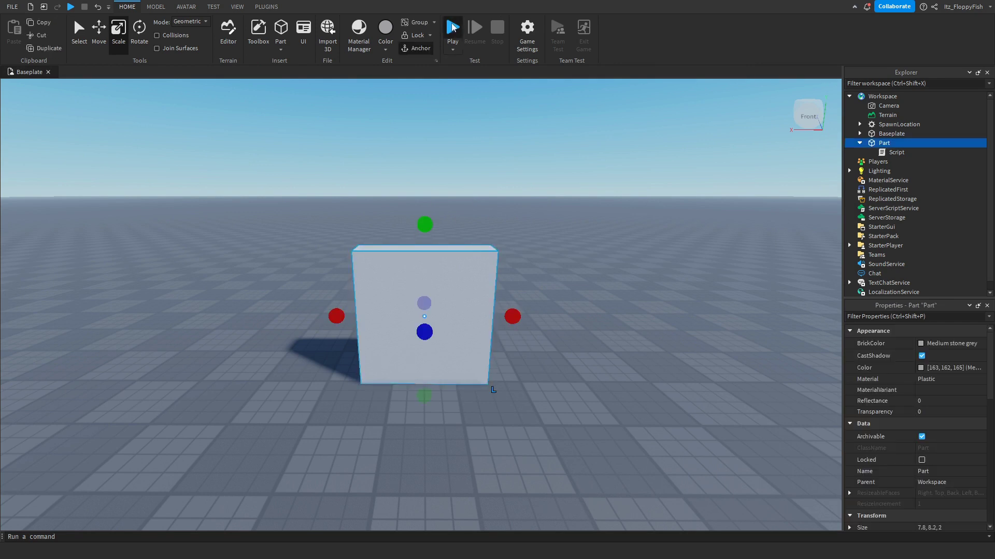
Step: Start a playtest, chat 'open', and walk the avatar through where the wall stood
{"action": "left_click", "coordinate": [453, 26]}
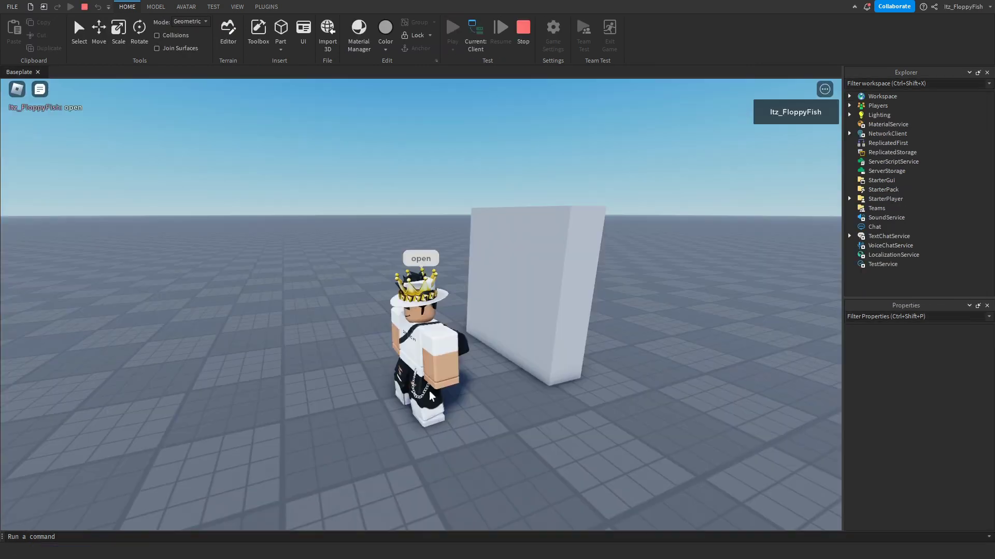
{"action": "key", "text": "slash"}
{"action": "type", "text": "open"}
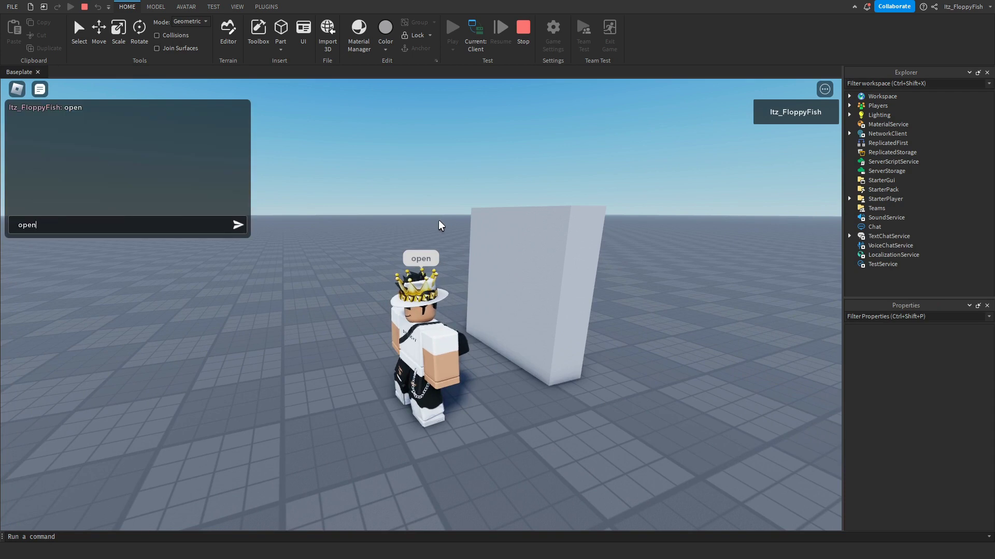
{"action": "key", "text": "Return"}
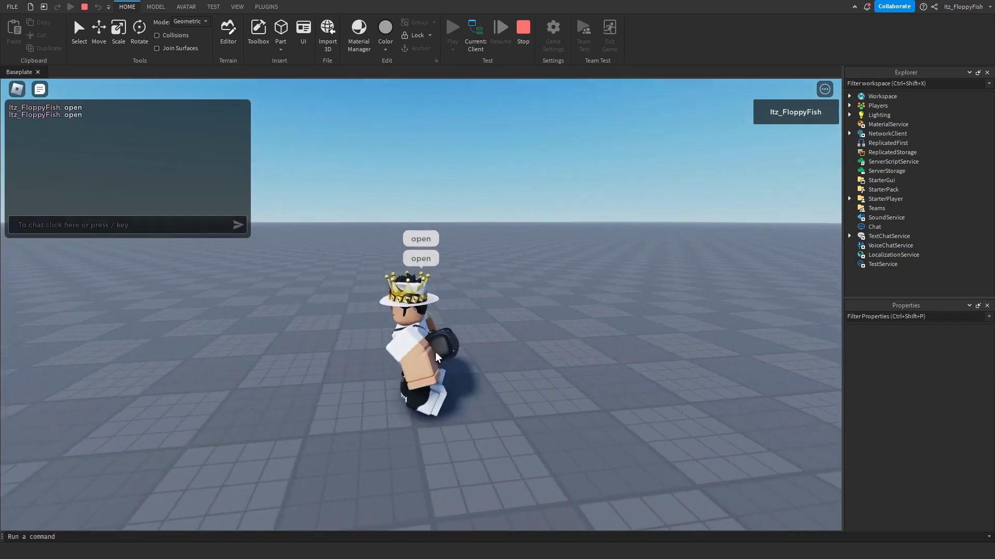
{"action": "key", "text": "w"}
{"action": "key", "text": "space"}
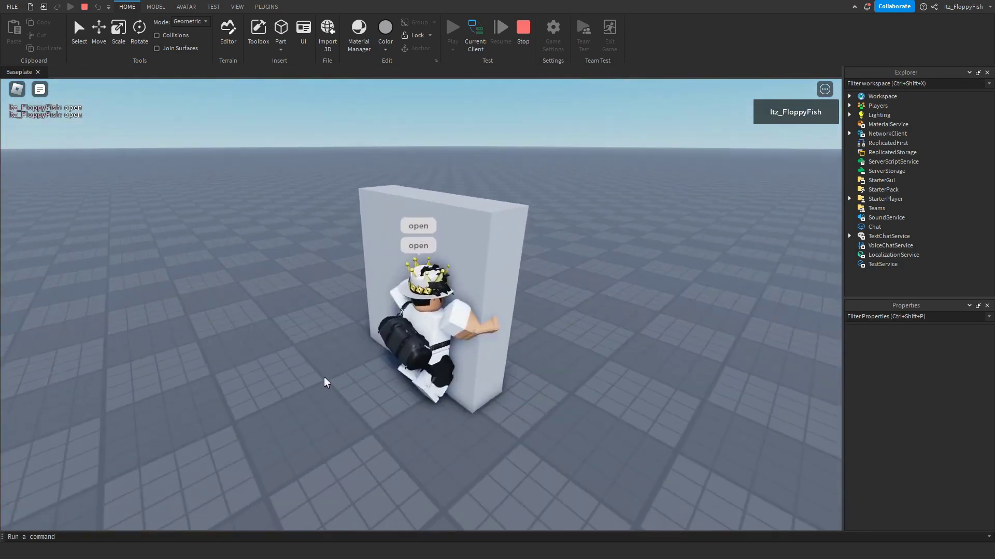
Step: Chat 'open' again, view the wall from beside it, then stop the playtest
{"action": "key", "text": "slash"}
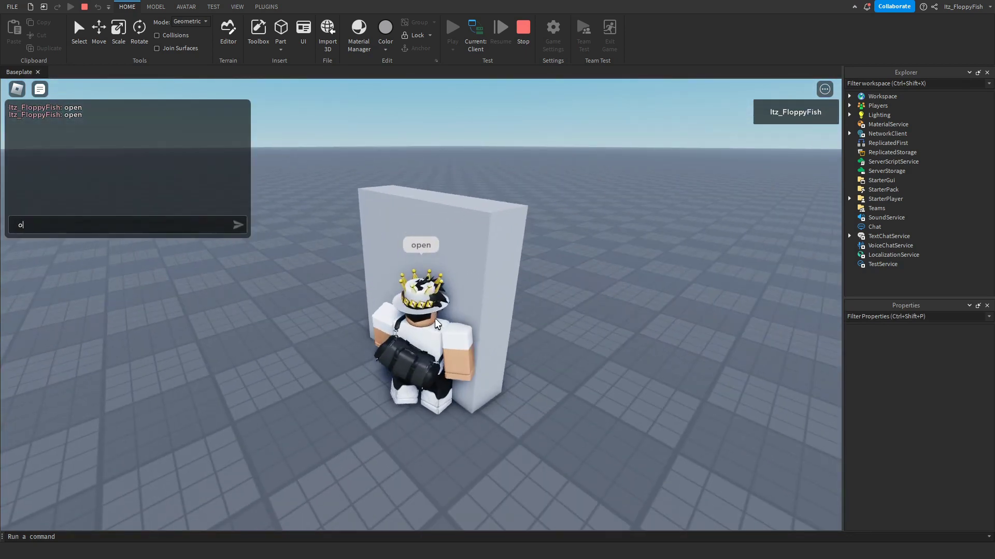
{"action": "type", "text": "open"}
{"action": "key", "text": "Return"}
{"action": "right_click_drag", "start_coordinate": [461, 301], "coordinate": [421, 225]}
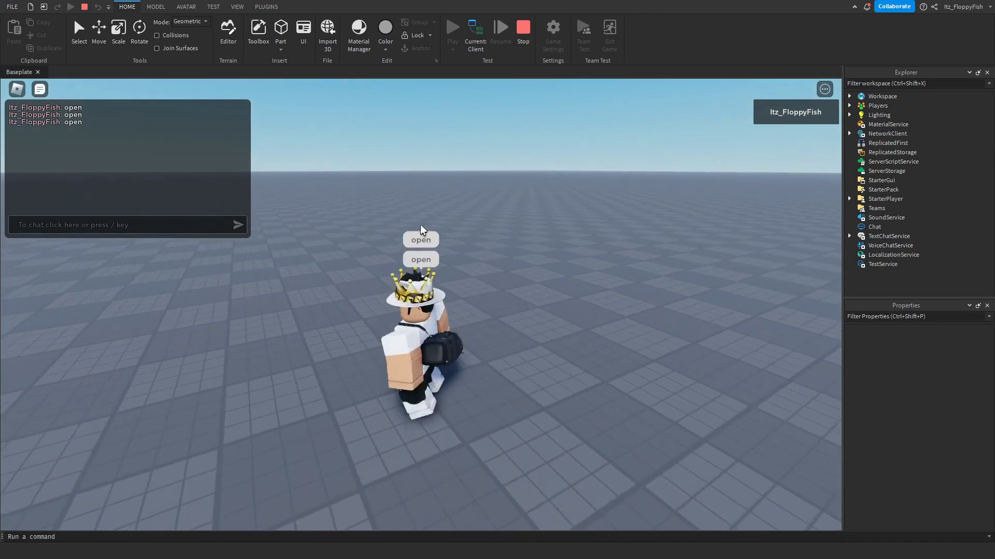
{"action": "key", "text": "d"}
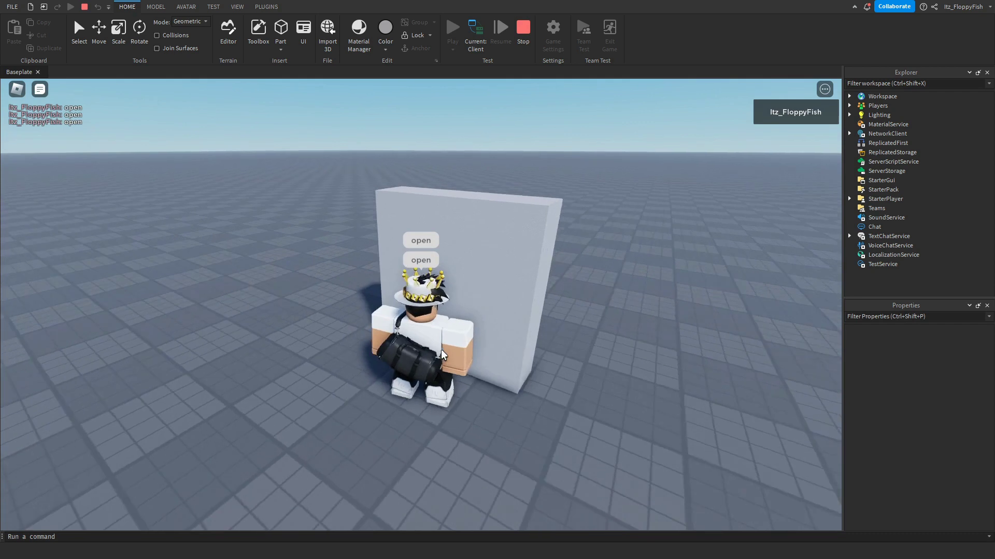
{"action": "key", "text": "shift+F5"}
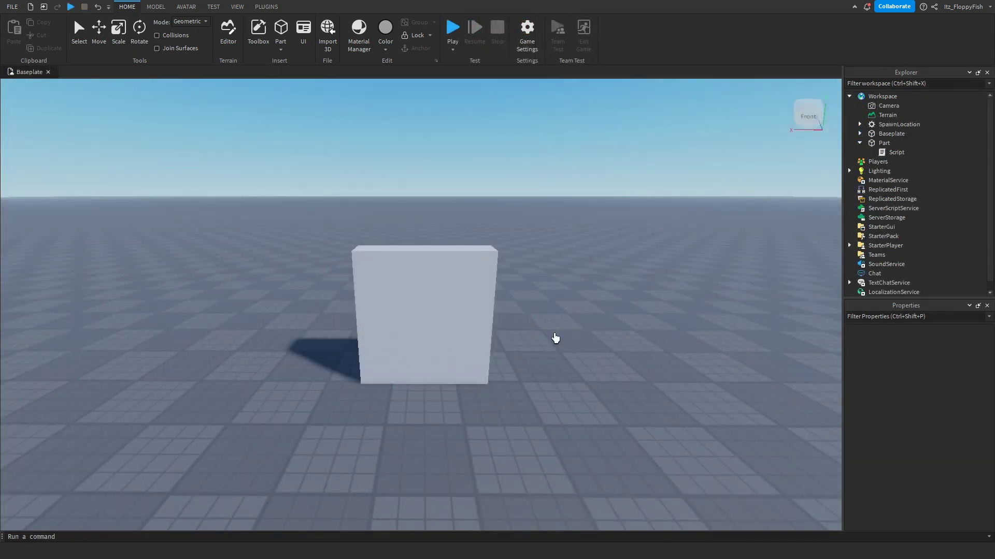